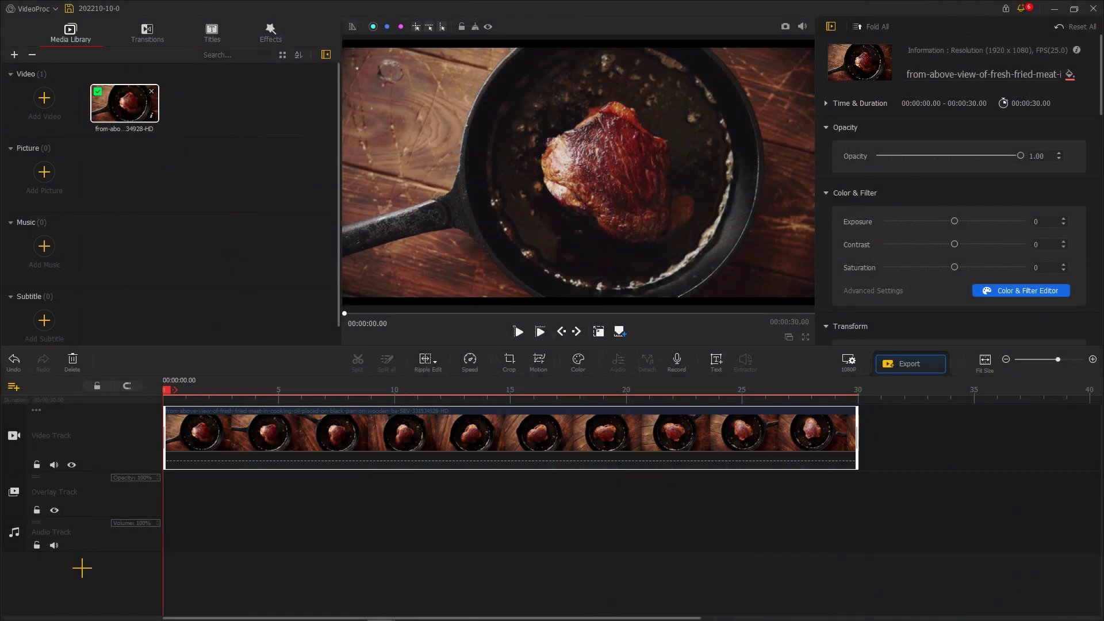
Step: Stretch an imported clip full-frame on the overlay track, then relaunch VideoProc Vlogger and import Lower Third
left_click_drag(962, 79, 173, 205)
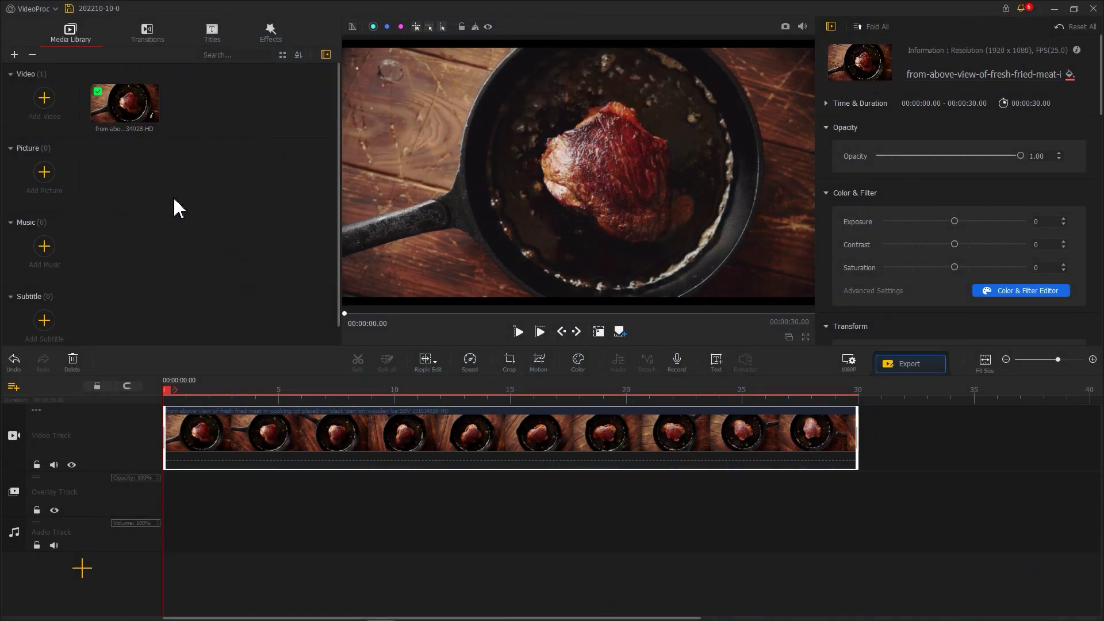
left_click_drag(132, 109, 178, 498)
left_click_drag(437, 261, 345, 299)
left_click_drag(697, 107, 806, 44)
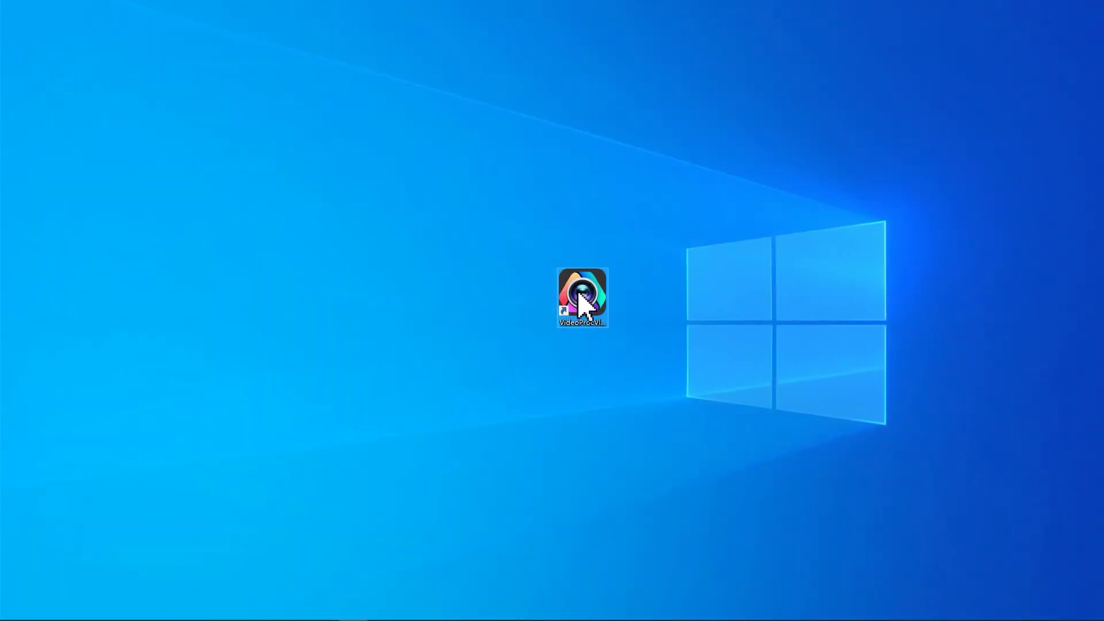
double_click(579, 295)
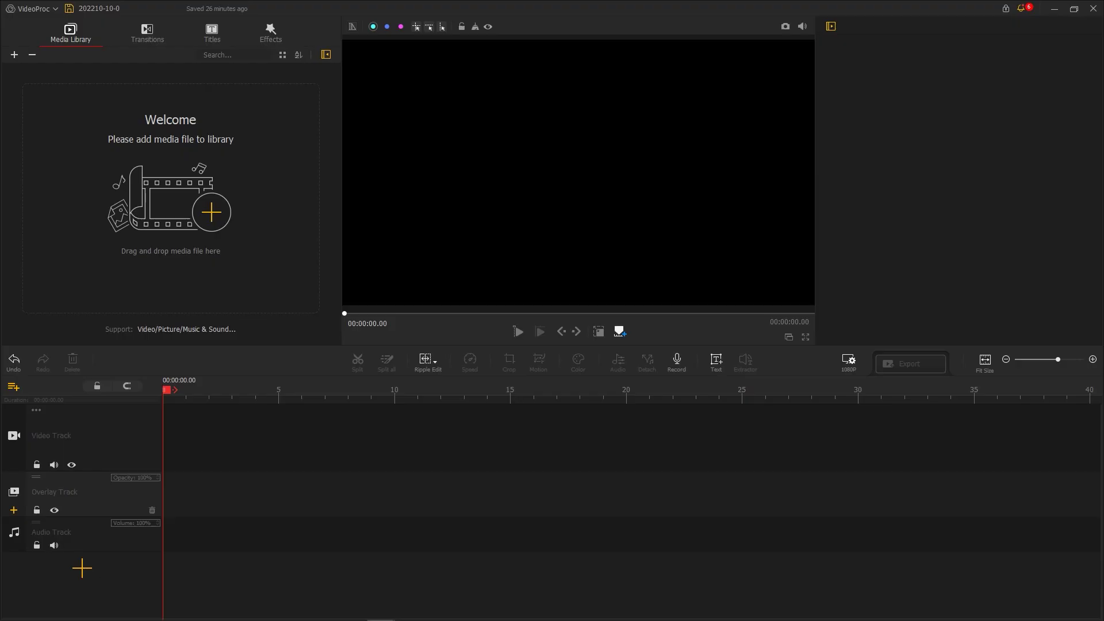
left_click_drag(1059, 123, 256, 197)
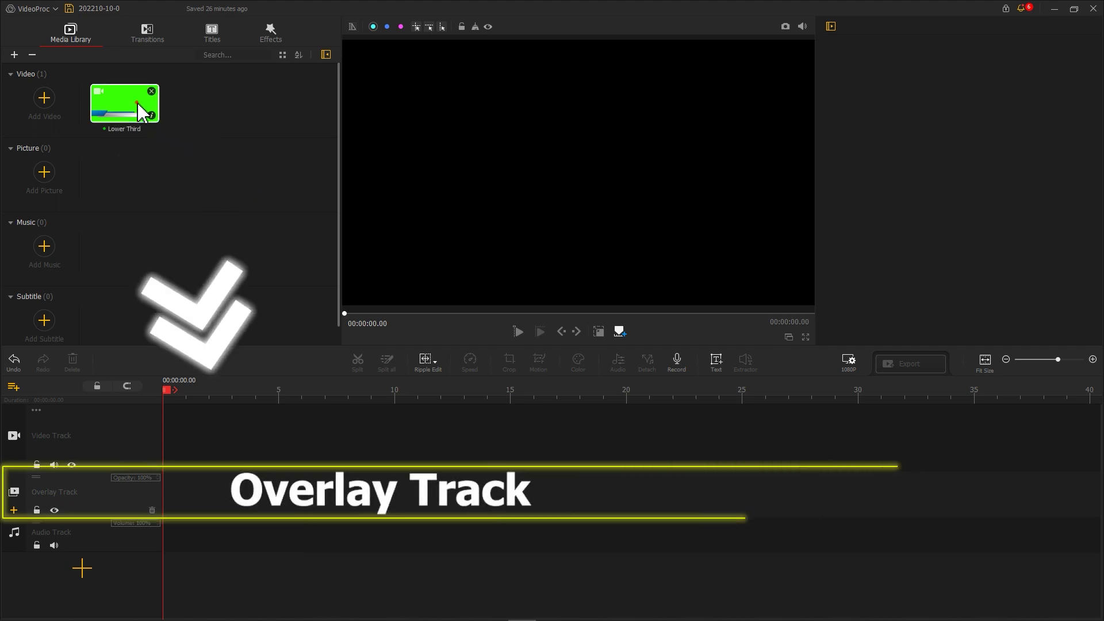
Step: Place the Lower Third clip on the overlay track and stretch it to fill the frame
left_click_drag(141, 110, 175, 494)
left_click_drag(459, 242, 342, 305)
left_click_drag(697, 106, 813, 39)
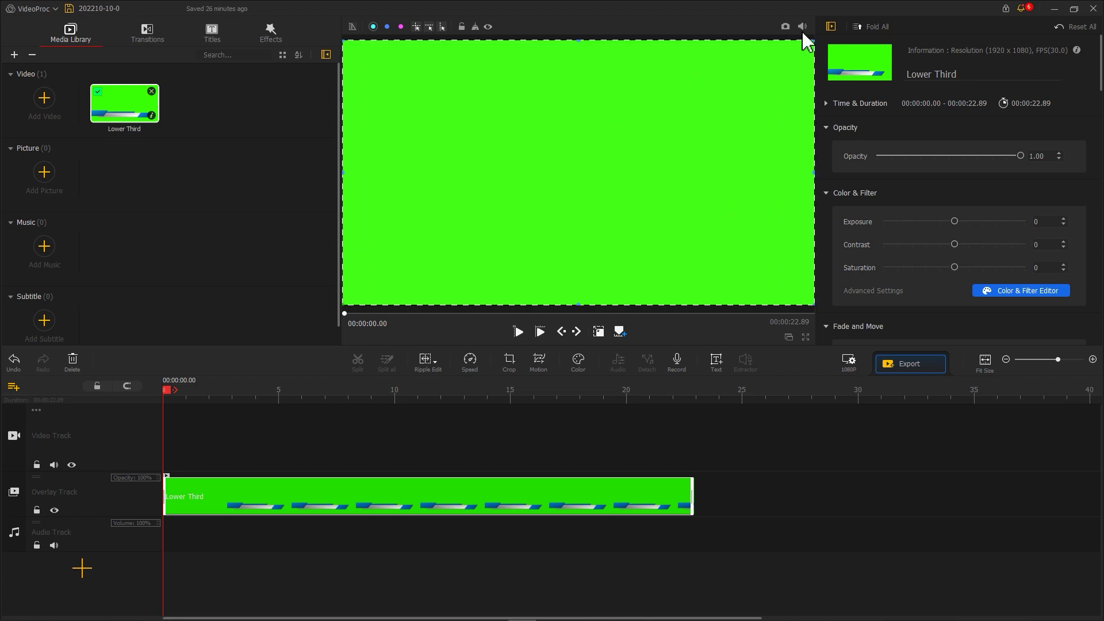
left_click(236, 390)
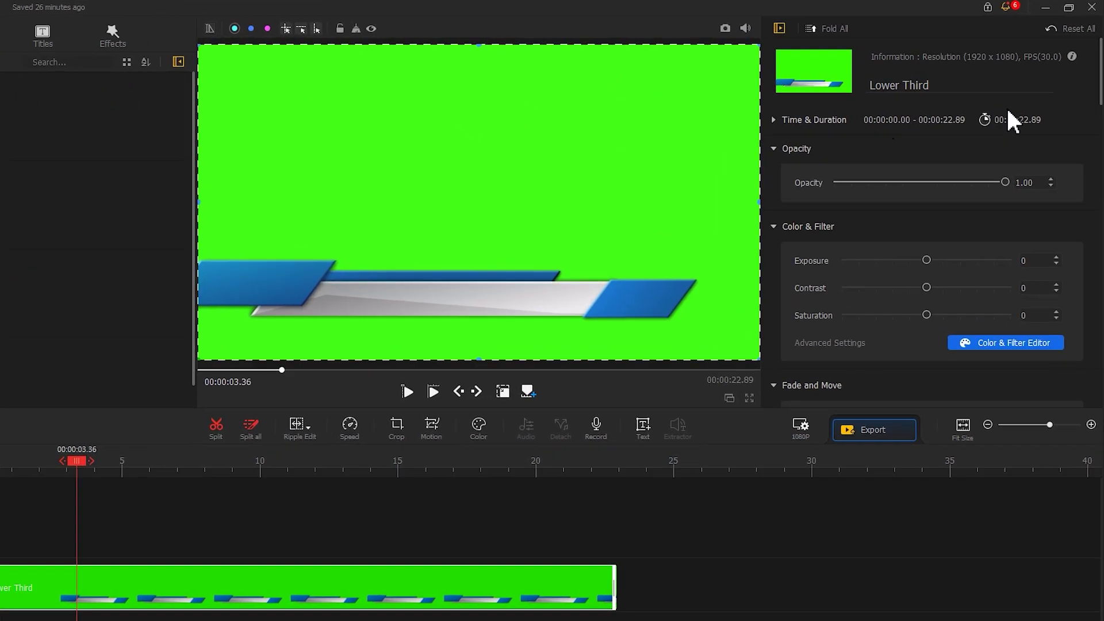
Step: Chroma-key the green background with tolerance 21, then play back the lower-third animation
scroll(1087, 253, "down", 8)
scroll(1083, 343, "down", 5)
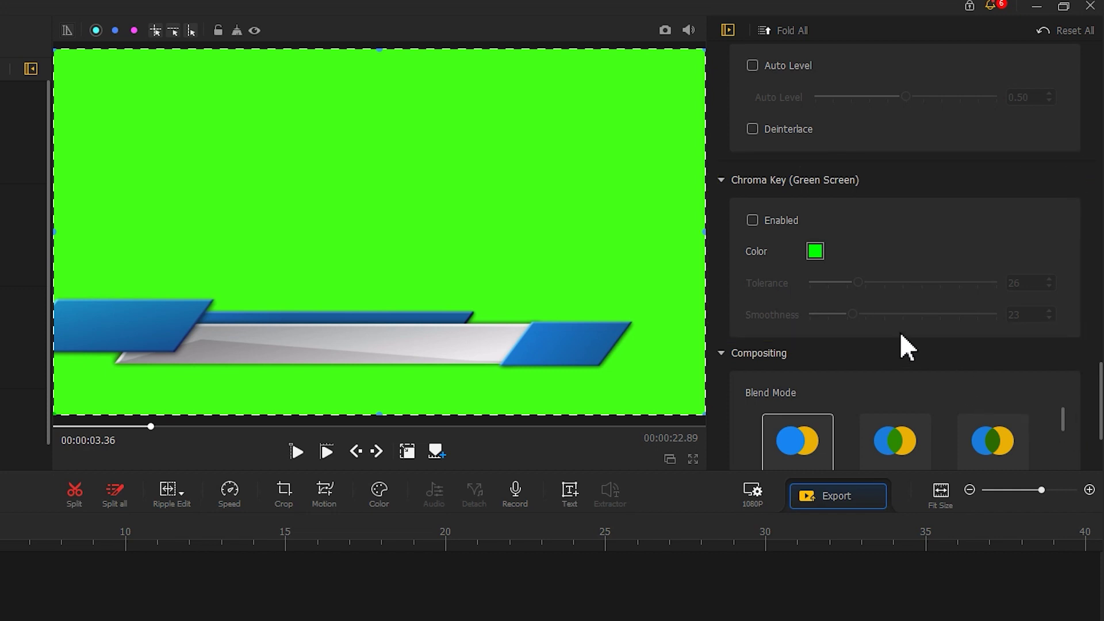
left_click(816, 257)
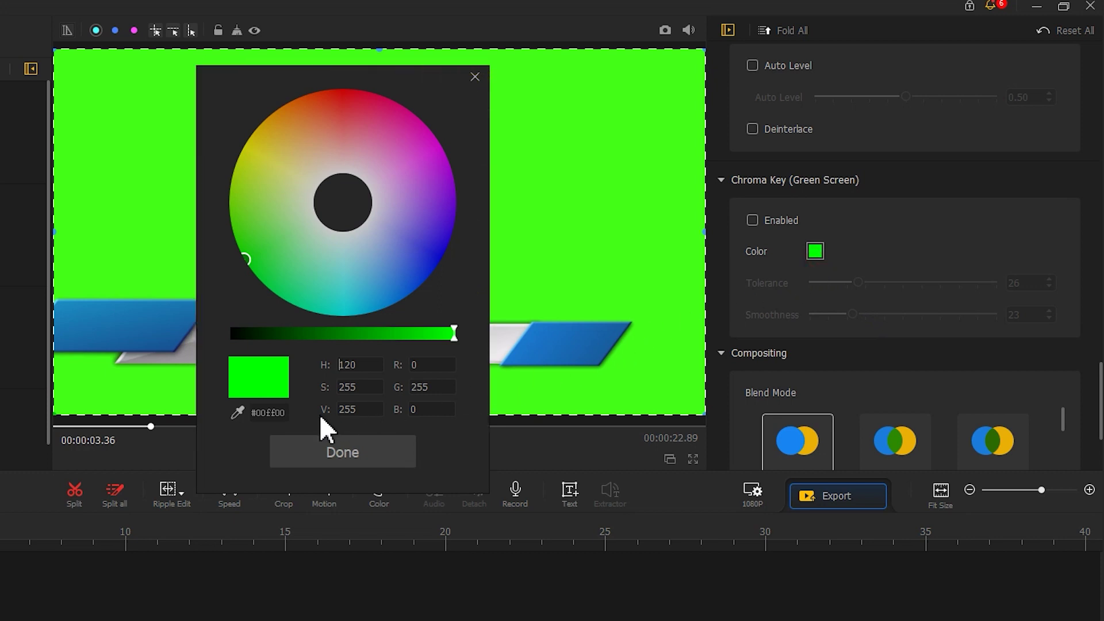
left_click(559, 227)
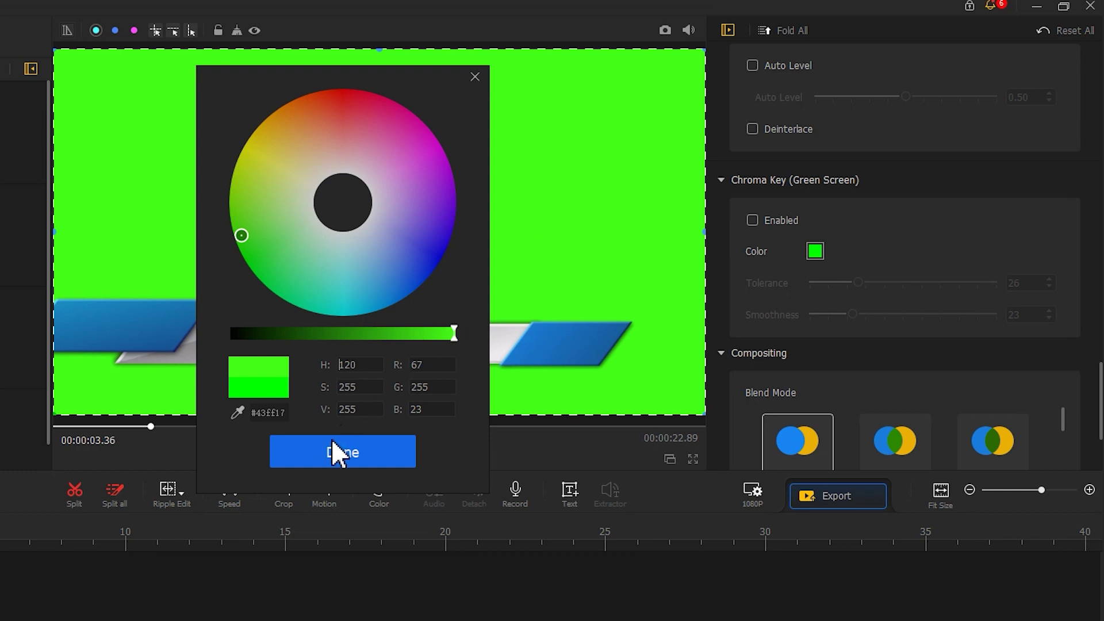
left_click(339, 452)
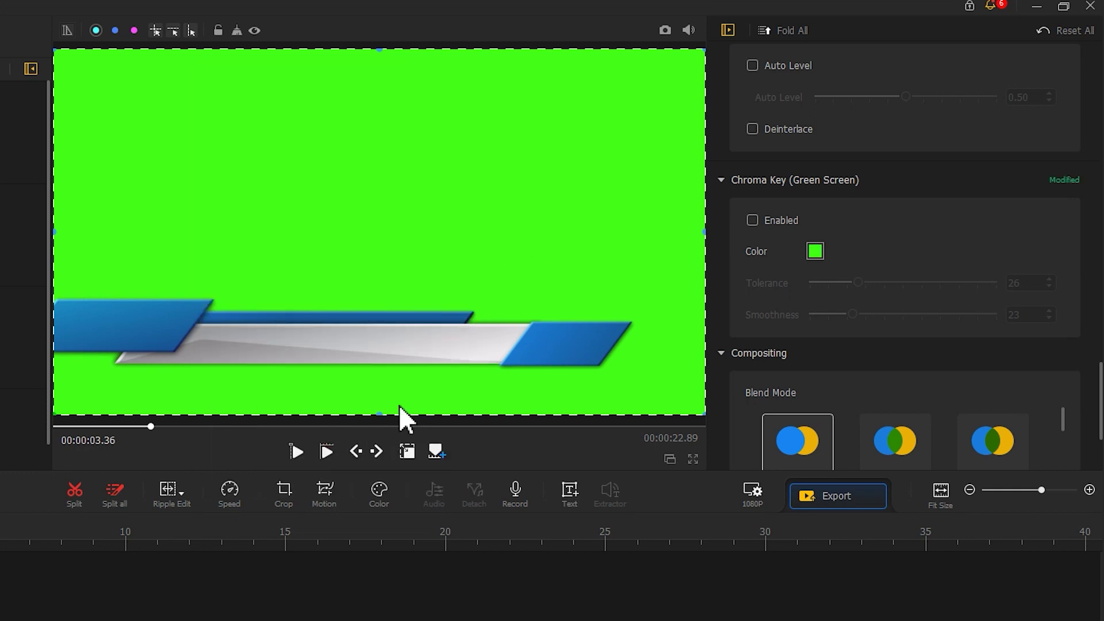
left_click(755, 222)
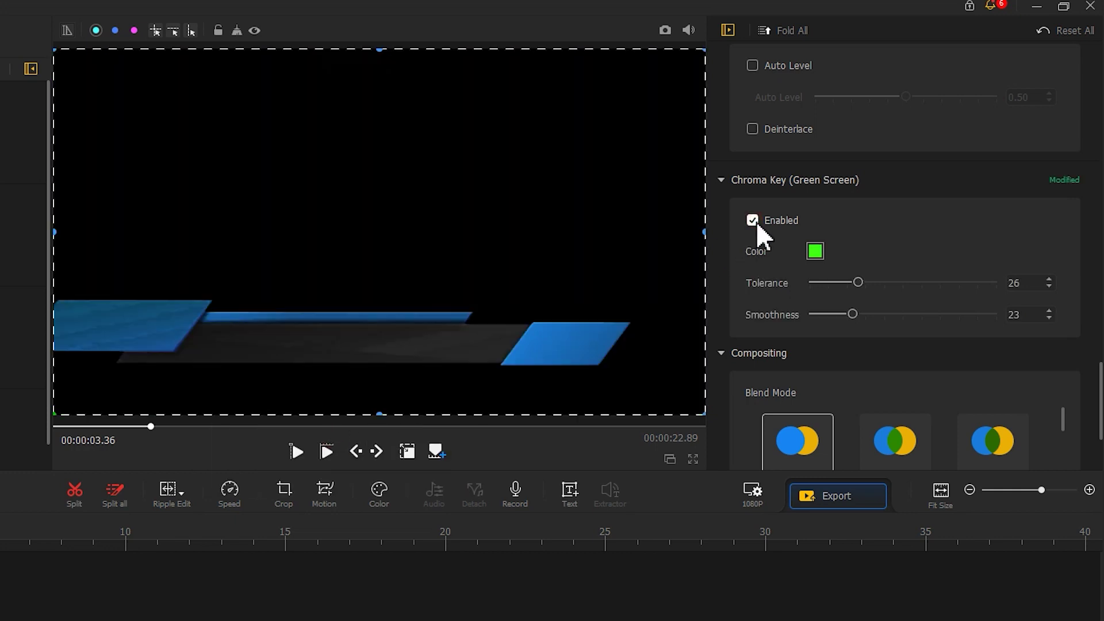
left_click_drag(844, 275, 851, 314)
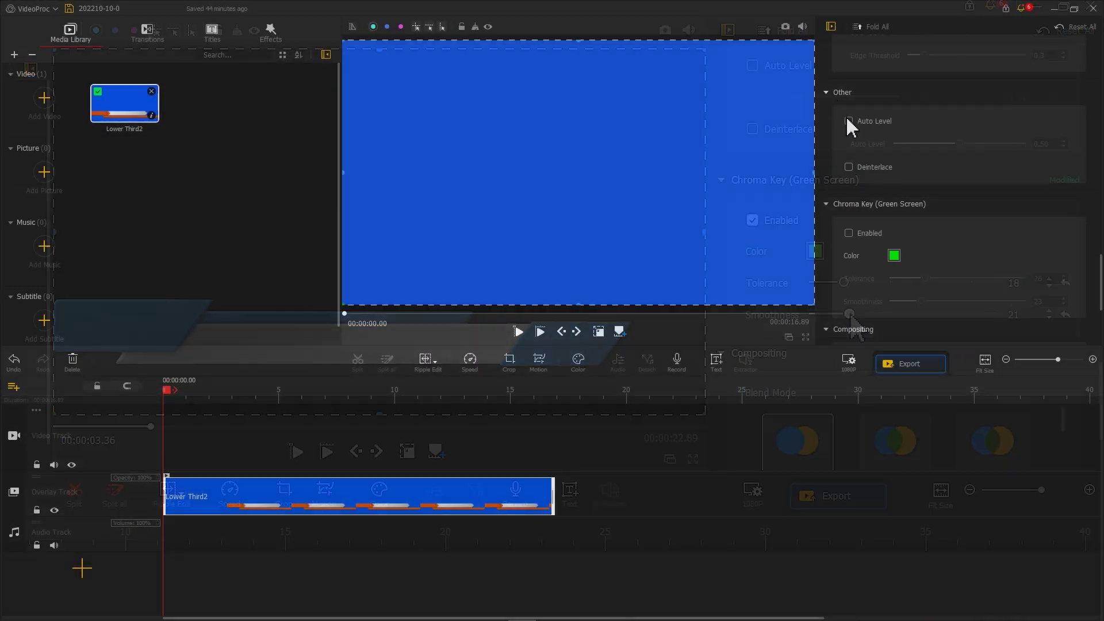
key("space")
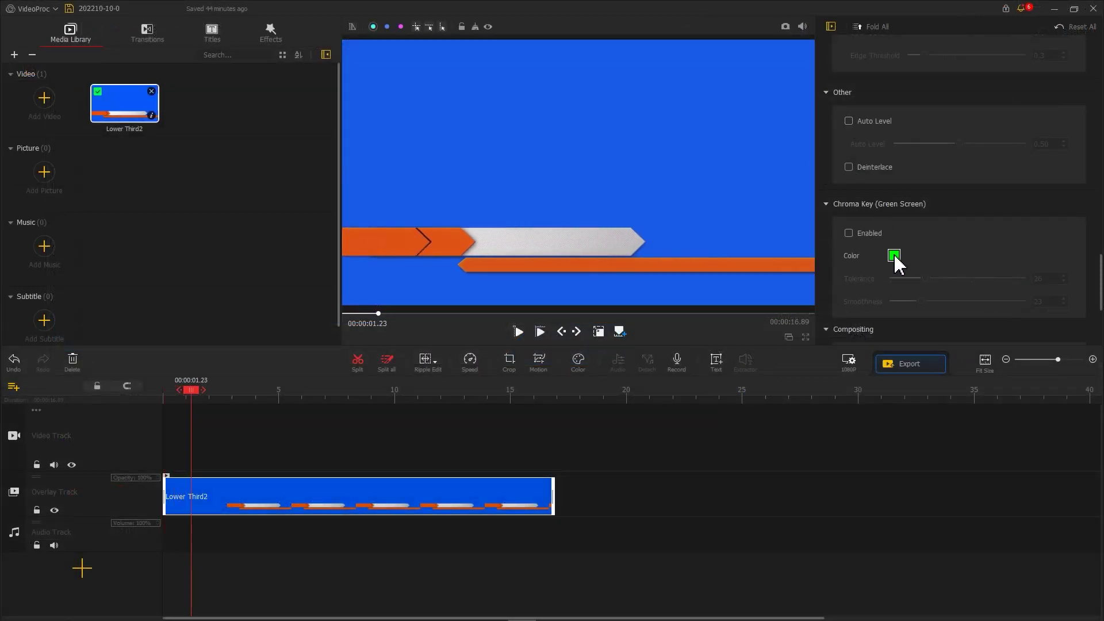
Step: Key out Lower Third2's blue background at tolerance 4 and bring in the PS5 controller clip
left_click(893, 256)
left_click(711, 218)
left_click(601, 330)
left_click(849, 233)
left_click_drag(926, 279, 916, 301)
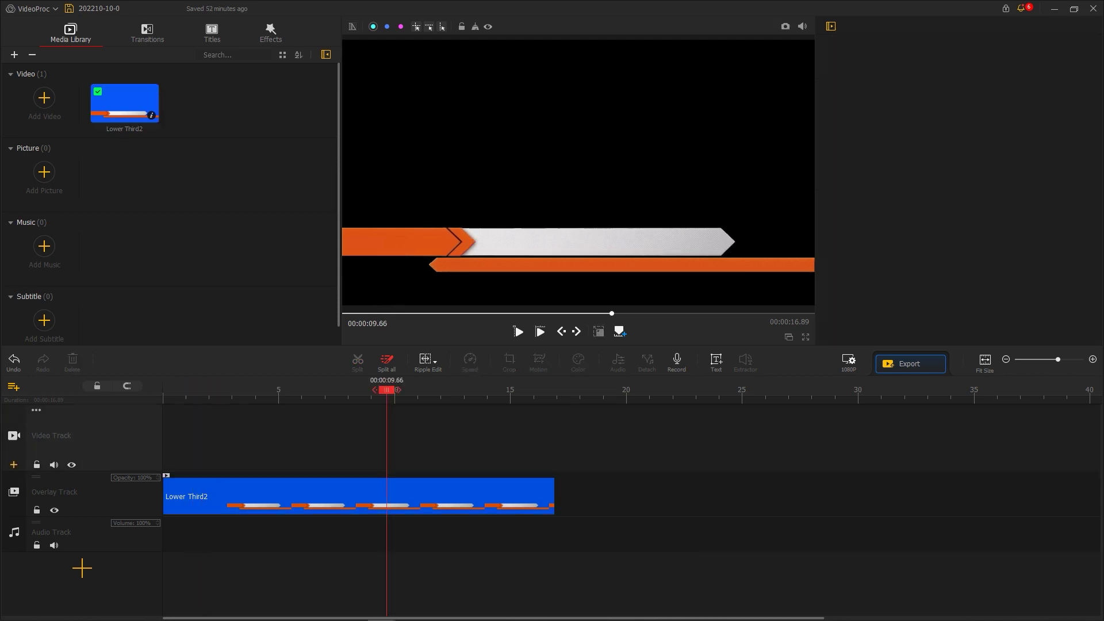
left_click_drag(1102, 103, 190, 426)
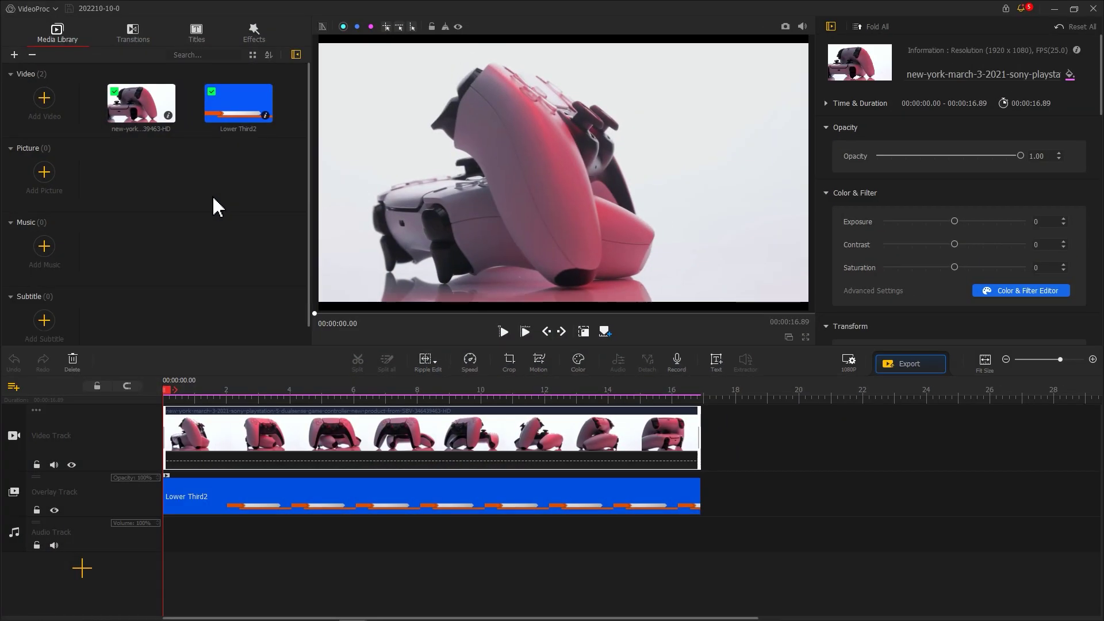
Step: At 2.2 seconds, add a new text title and clear its placeholder text
left_click_drag(169, 397, 237, 397)
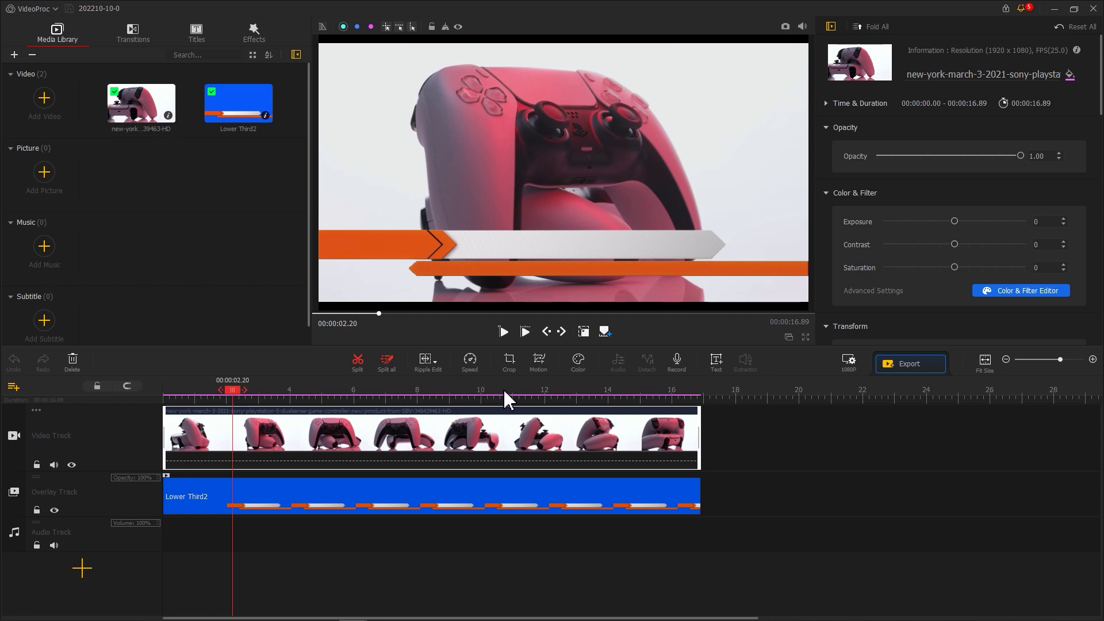
left_click(717, 362)
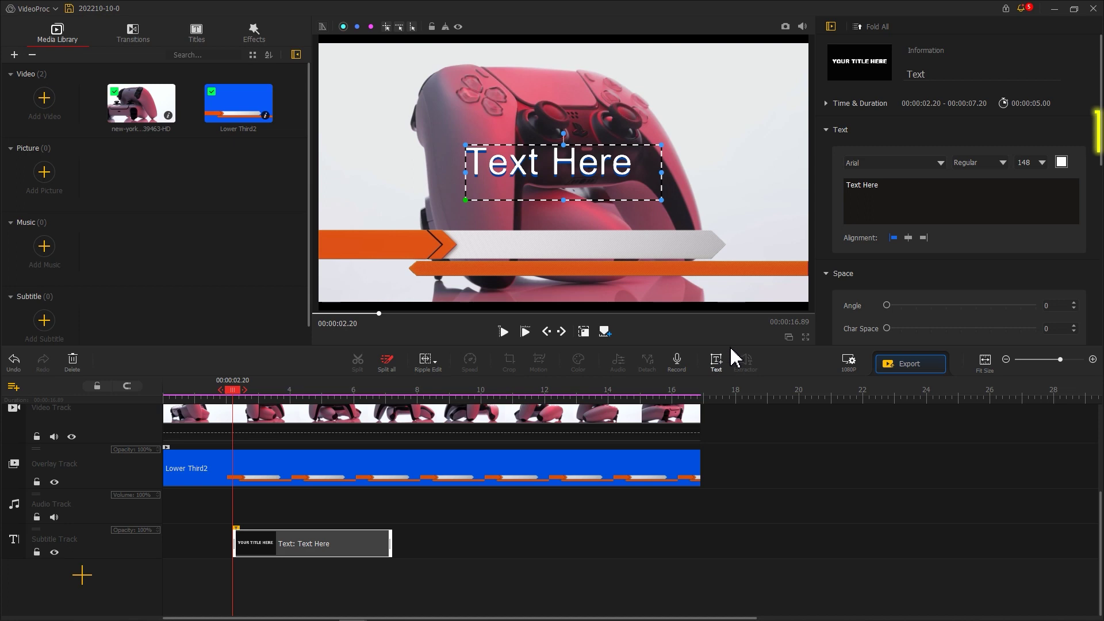
left_click_drag(887, 186, 838, 189)
key("BackSpace")
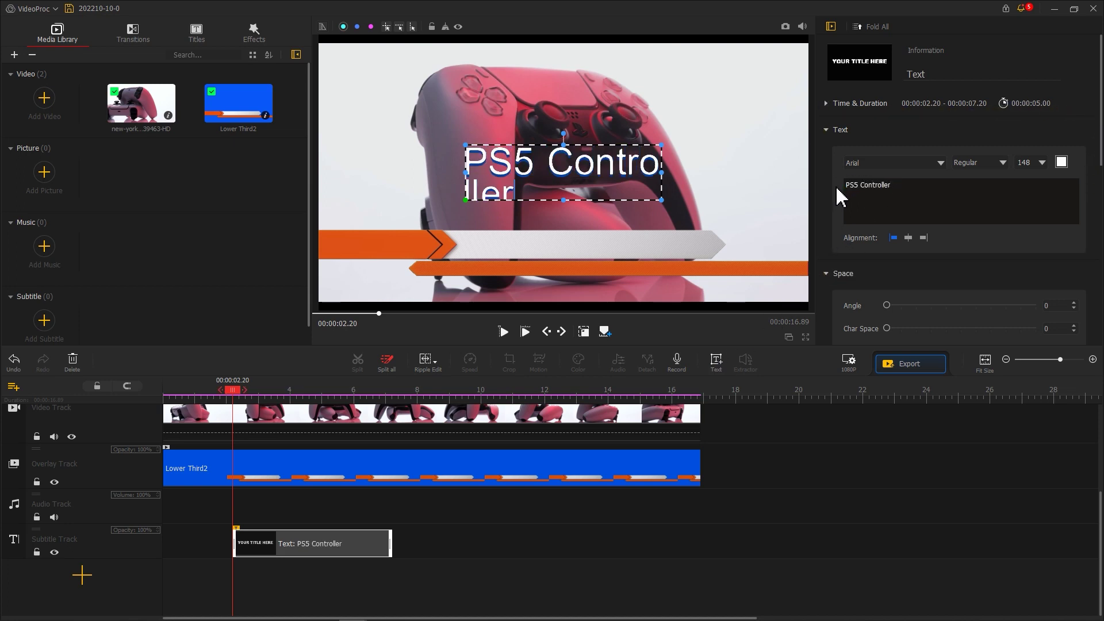
Step: Set the title font to Tahoma, shrink it onto the lower-third bar, and make it black
left_click(941, 163)
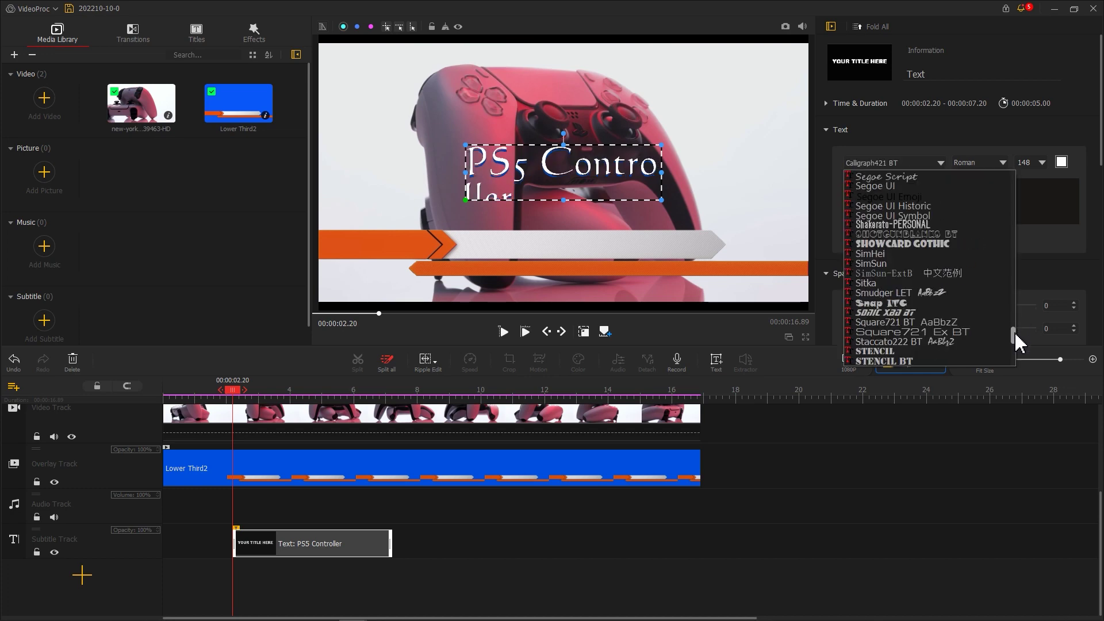
scroll(1016, 340, "down", 3)
left_click(902, 198)
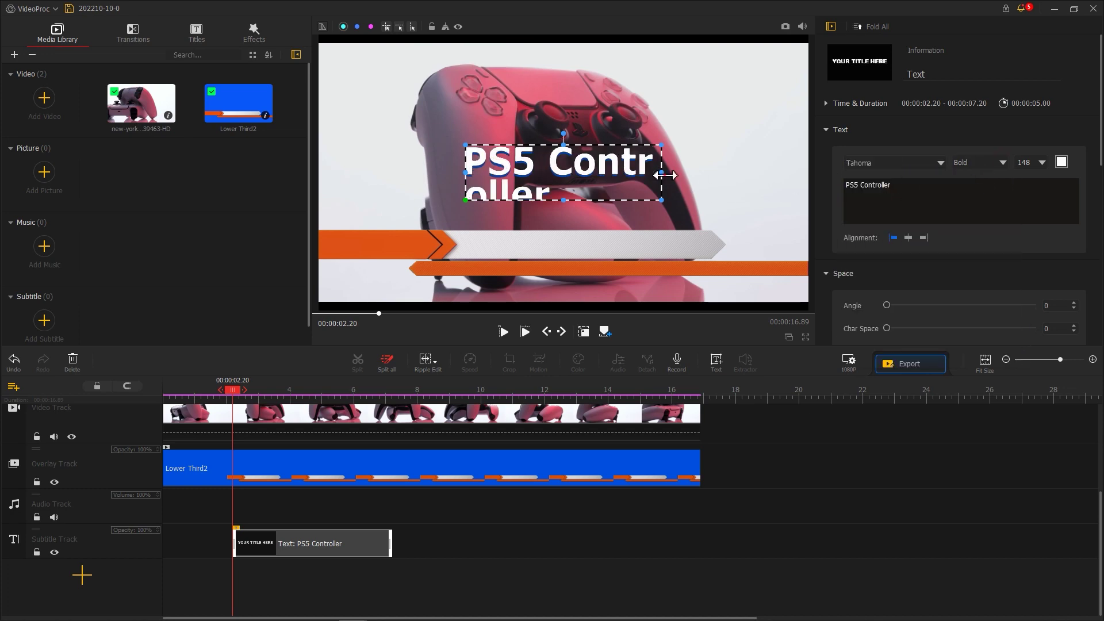
left_click_drag(781, 198, 665, 267)
left_click(1062, 162)
left_click(471, 244)
left_click(552, 332)
Step: Rewind the preview and move the PS5 Controller title clip earlier, to about 0.86 s
scroll(949, 241, "down", 5)
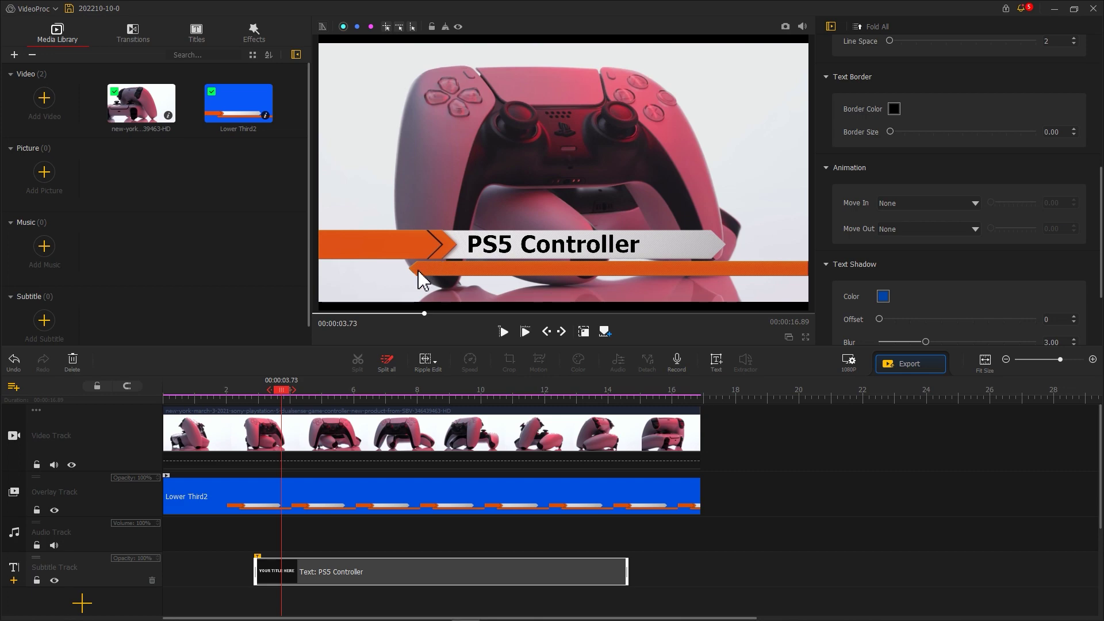
left_click_drag(282, 399, 193, 401)
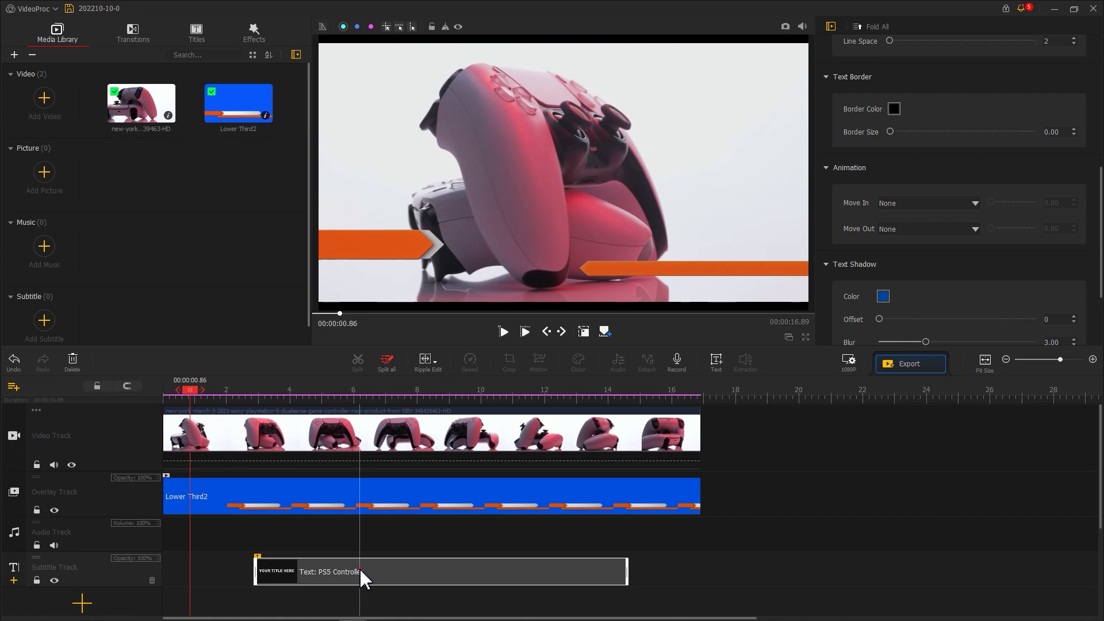
left_click_drag(363, 577, 297, 577)
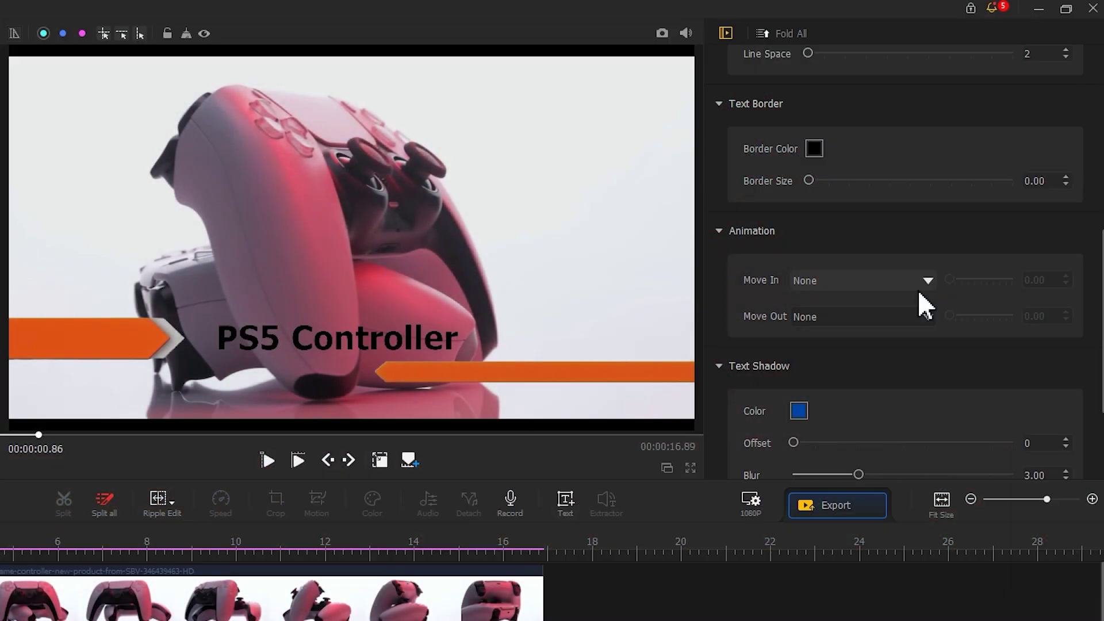
Step: Give the title a shortened Wipe Right entrance and replay it from the start
left_click(919, 293)
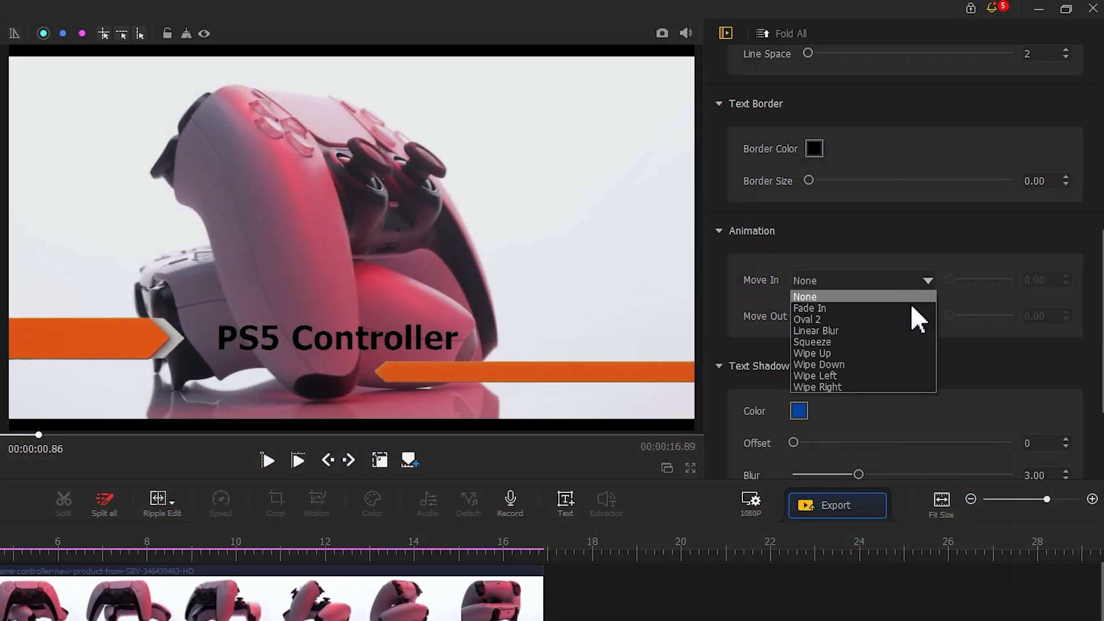
left_click(881, 385)
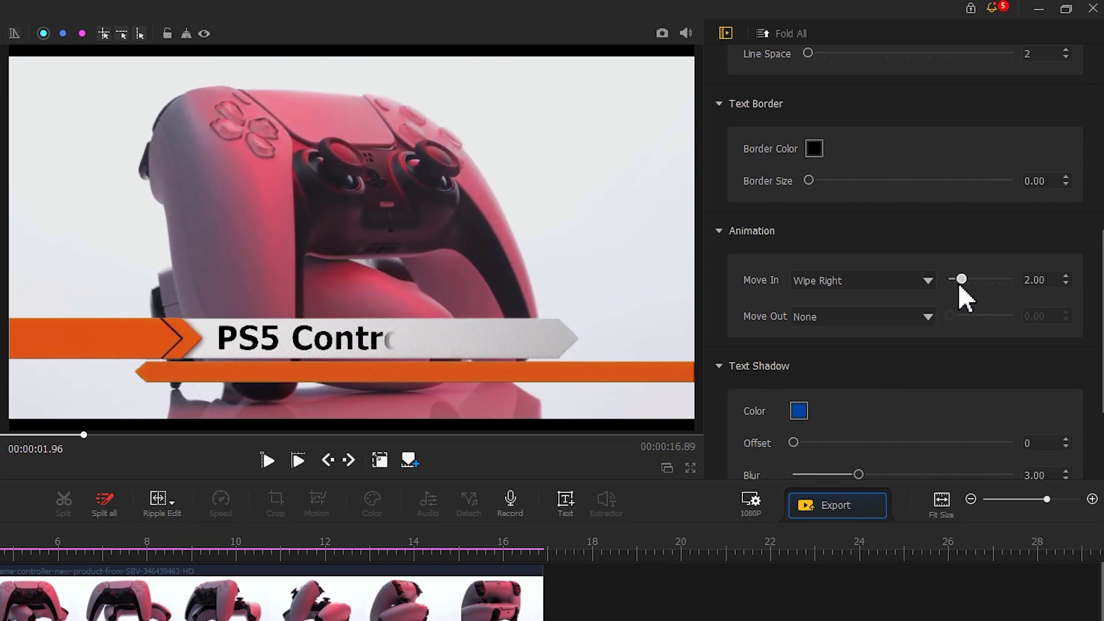
left_click_drag(961, 280, 956, 280)
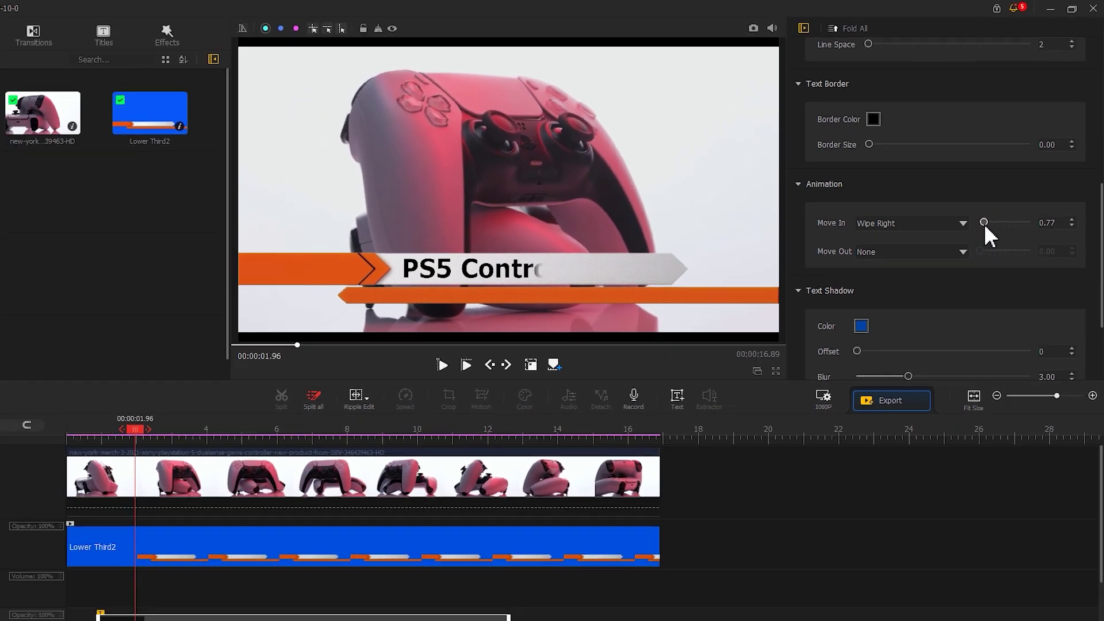
left_click_drag(244, 395, 189, 391)
left_click(999, 203)
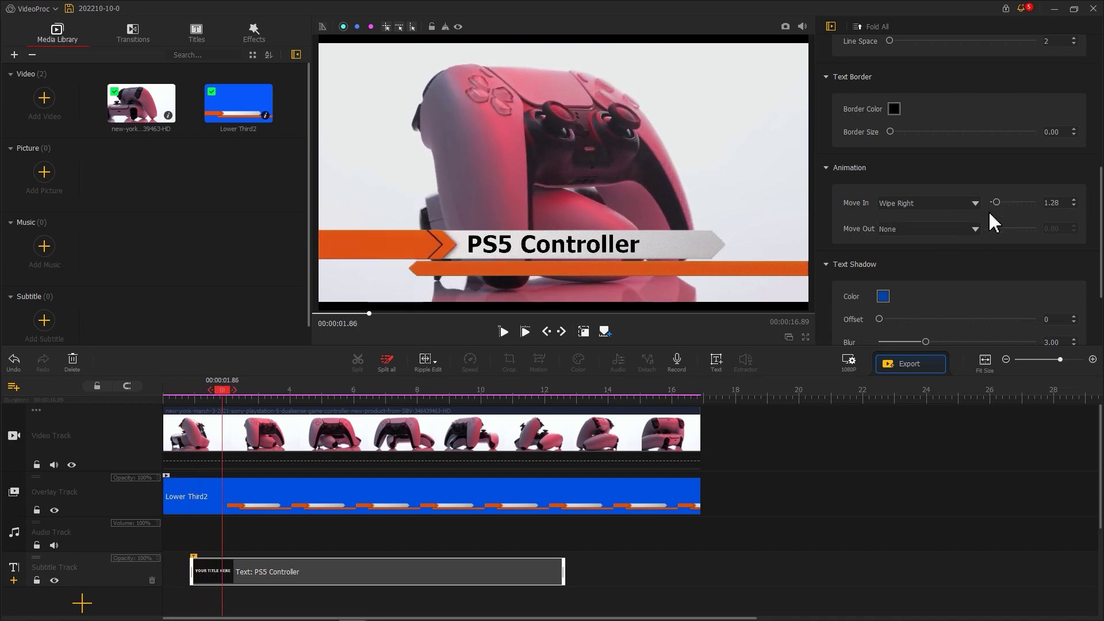
left_click(178, 400)
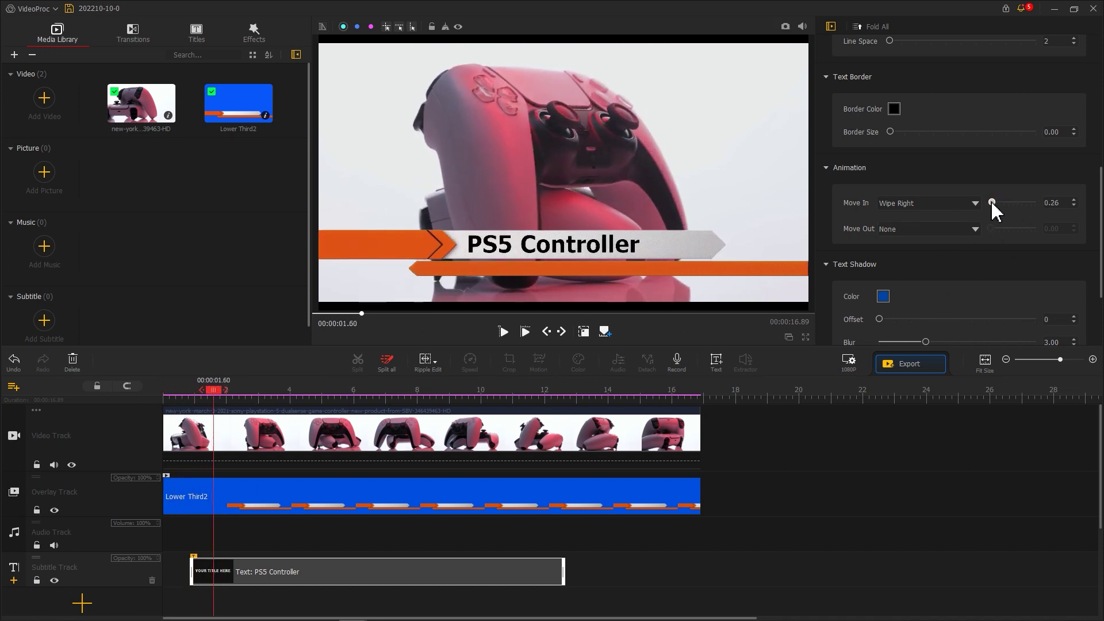
left_click(183, 395)
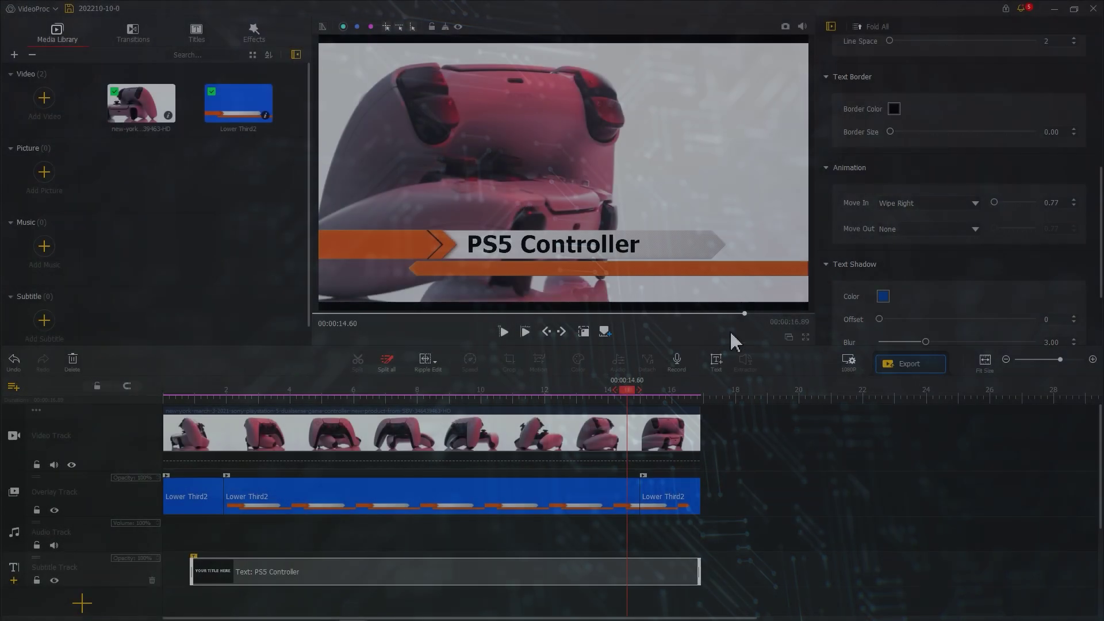
Step: Set a 0.77 s Wipe Left exit and trim the title clip's end earlier
left_click(926, 229)
left_click(913, 297)
left_click_drag(700, 571, 666, 572)
left_click(629, 394)
left_click_drag(995, 228, 994, 228)
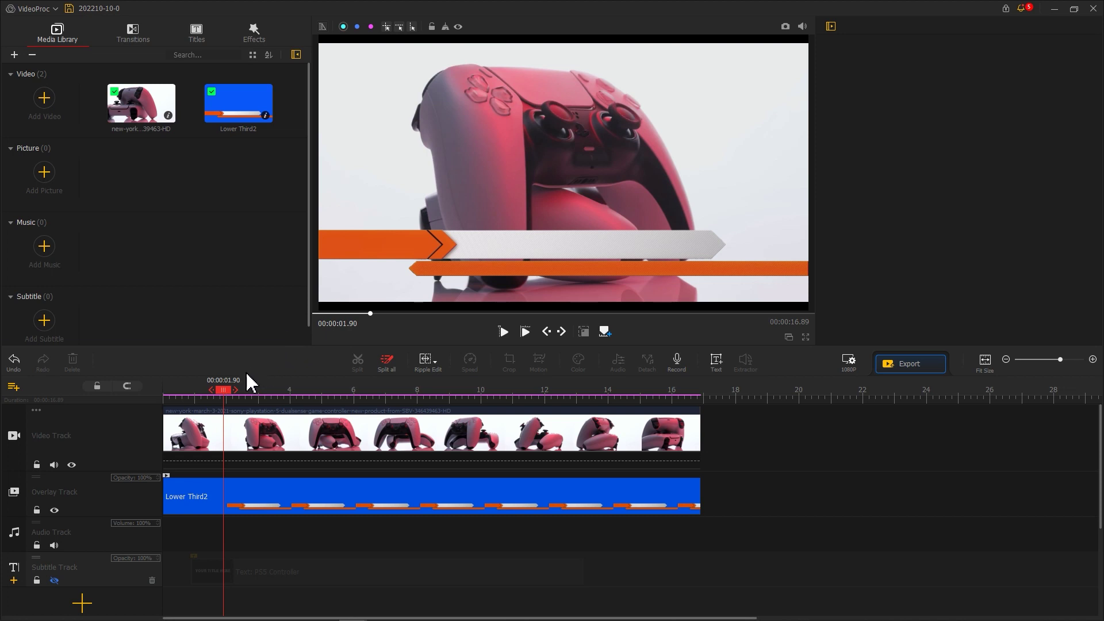
Step: Rewind the preview and select the Lower Third2 clip on the overlay track
mouse_move(228, 397)
left_mouse_down()
mouse_move(167, 399)
mouse_move(229, 400)
left_mouse_up()
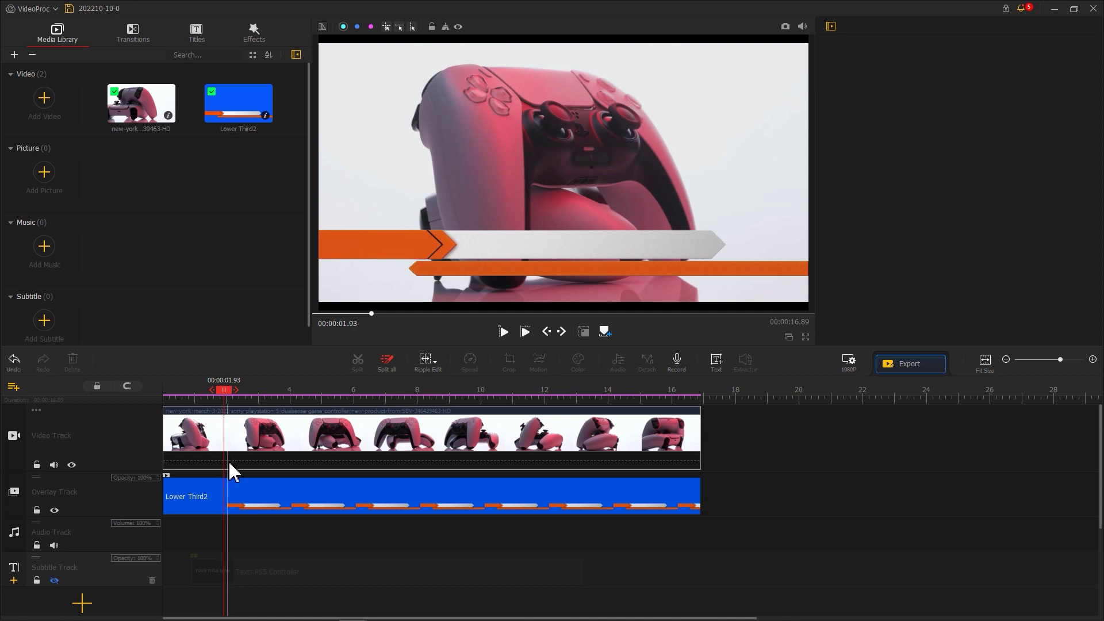
left_click(229, 500)
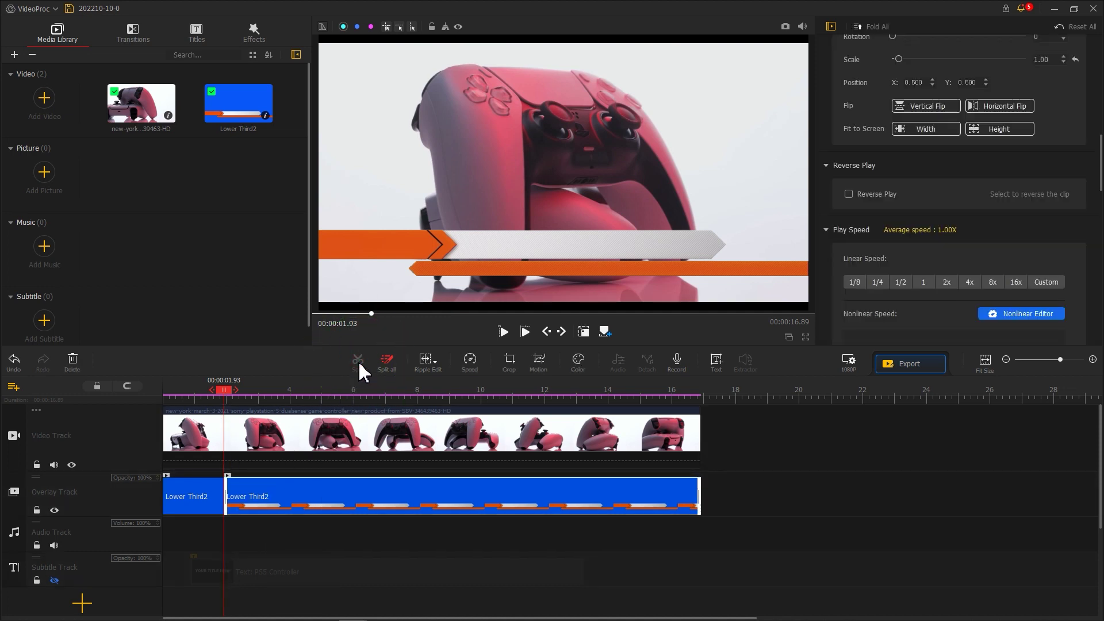
Step: Paste a copy of Lower Third2 at 14.70 s near the overlay track's end as a reversed outro
right_click(186, 487)
left_click(226, 563)
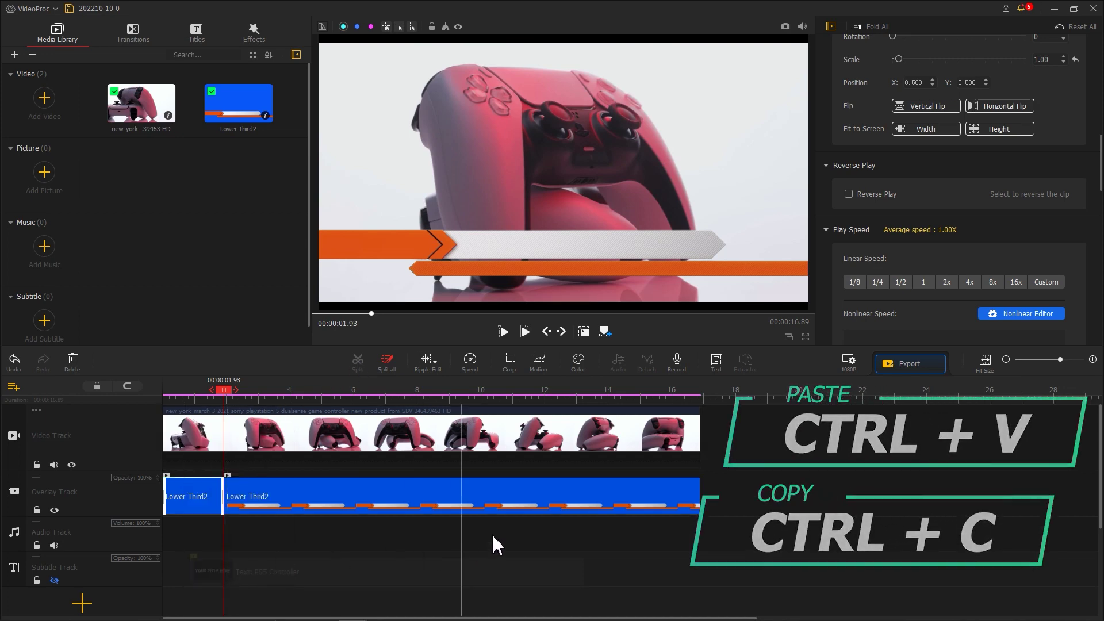
right_click(723, 492)
left_click(730, 520)
left_click_drag(702, 506, 648, 520)
left_click(663, 393)
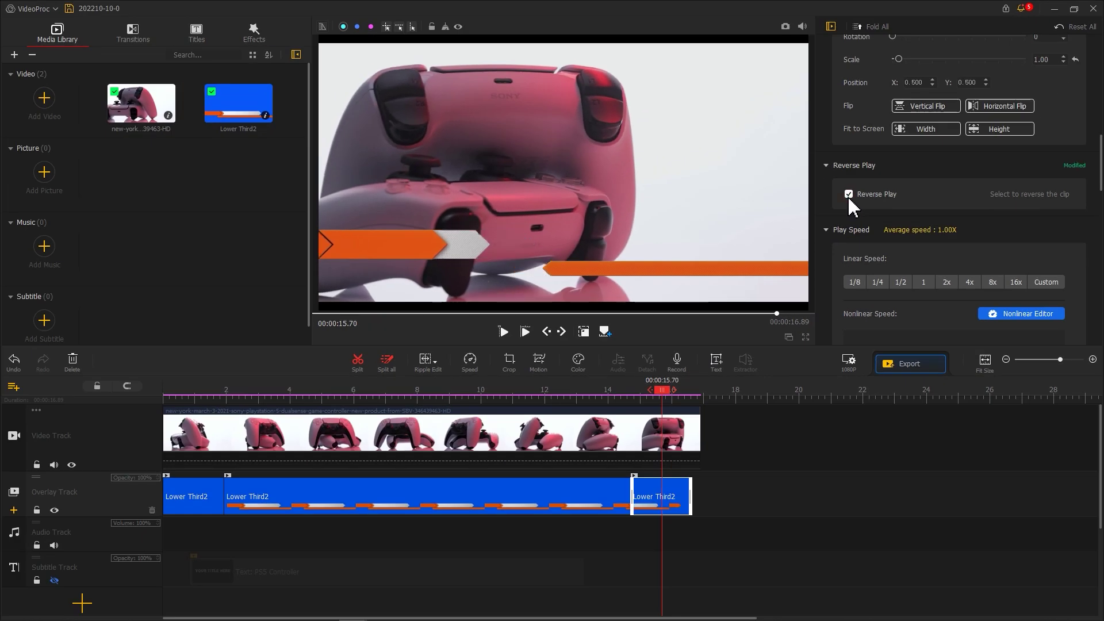
left_click_drag(656, 397, 611, 396)
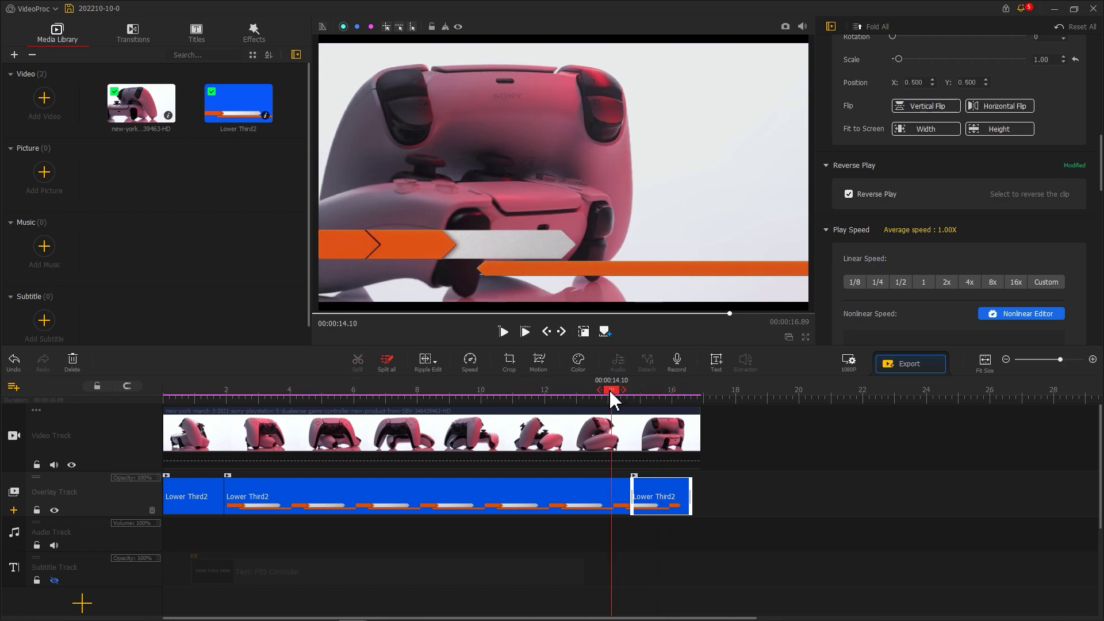